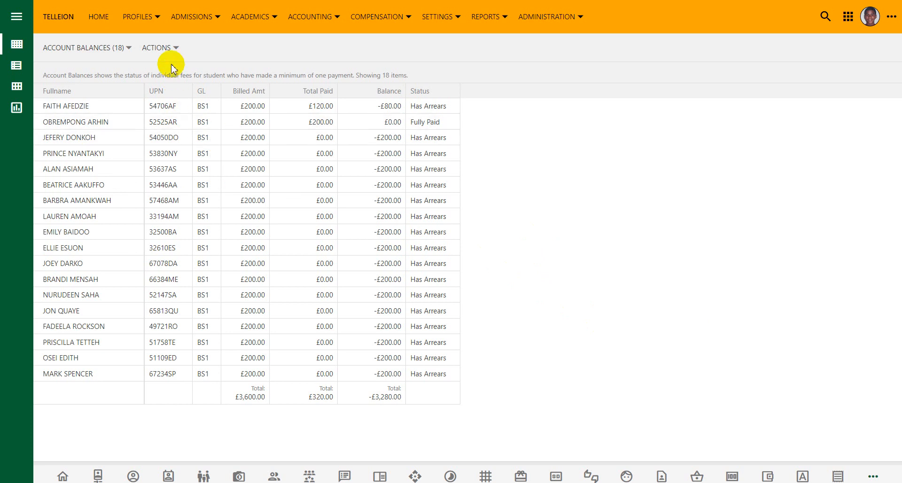
# - Review the Account Balances report: £3,600.00 billed, £320.00 paid, -£3,280.00 outstanding
pyautogui.click(149, 16)
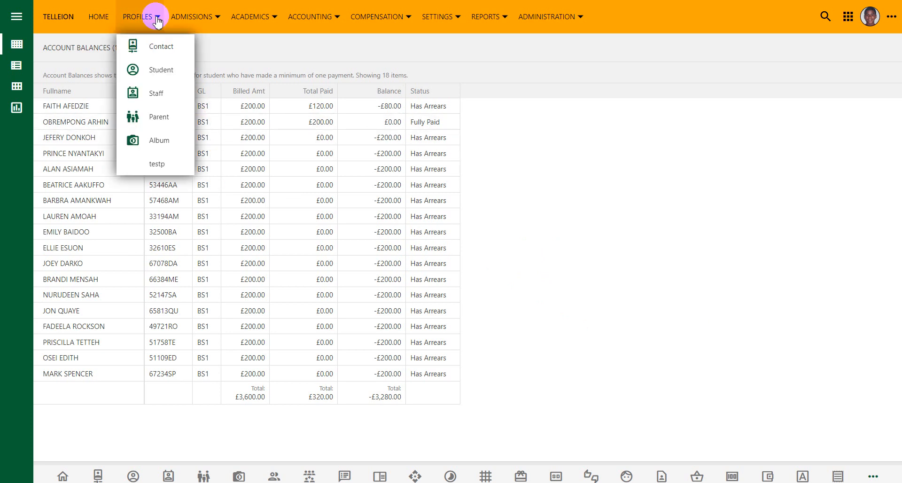
# - Filter the Students list's CYG column to BS1, showing 18 of 211 students
pyautogui.click(157, 70)
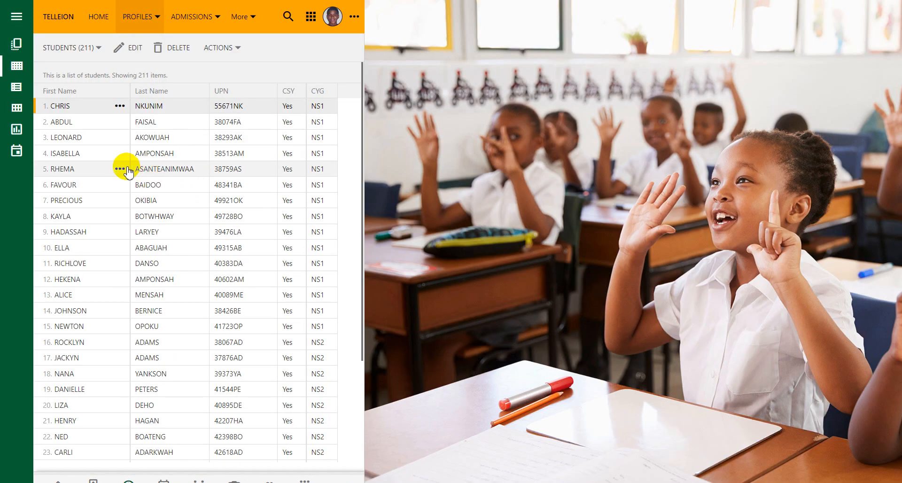
pyautogui.click(317, 91)
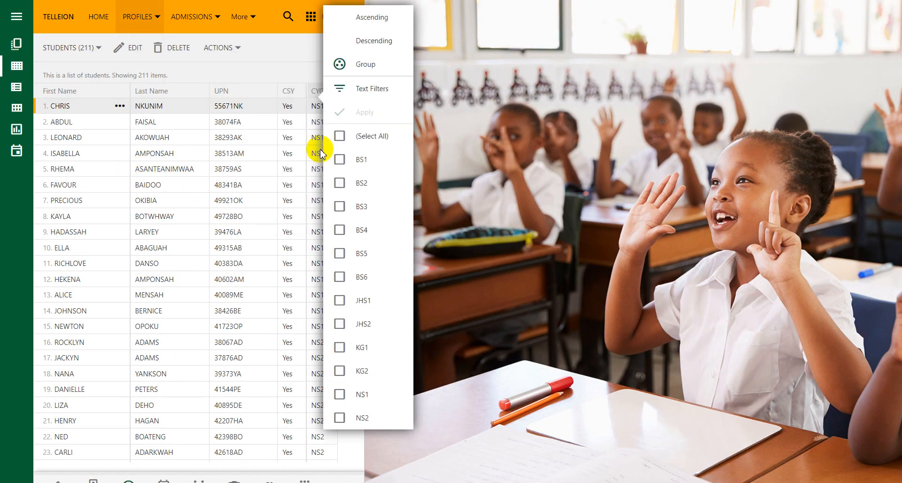
pyautogui.click(364, 90)
pyautogui.click(567, 310)
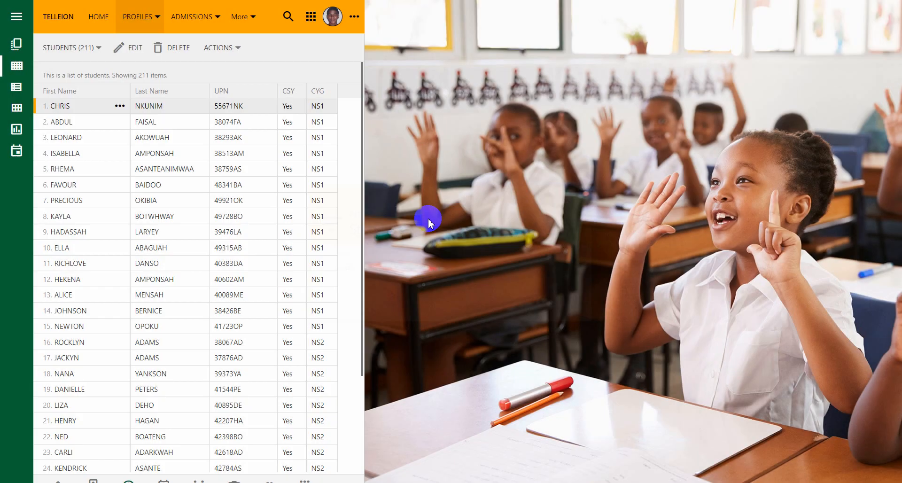
pyautogui.click(318, 89)
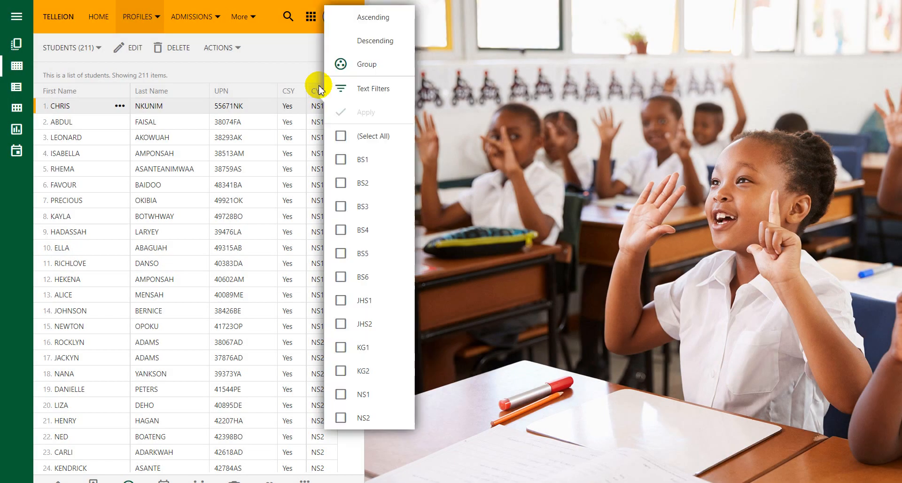
pyautogui.click(341, 159)
pyautogui.click(361, 112)
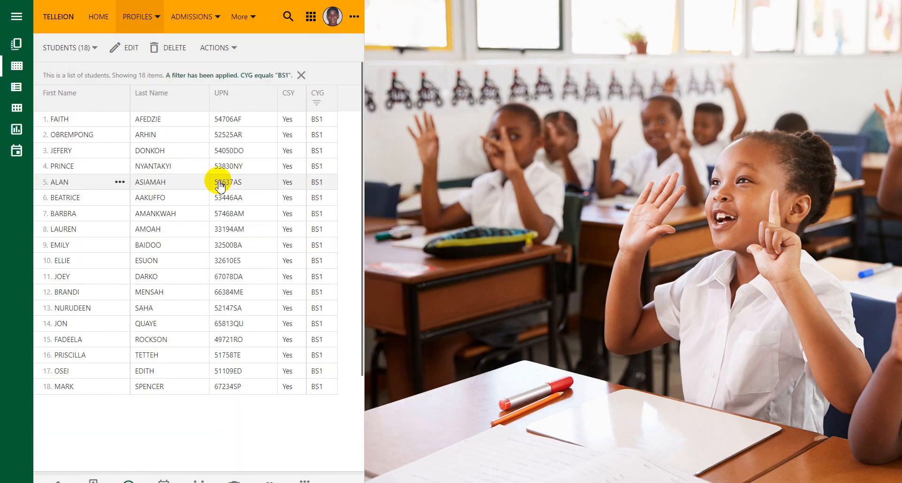
# - Open the first BS1 student's £200.00 Tuition Fee bill LP-2023-TM2 from the FEE tab
pyautogui.click(82, 153)
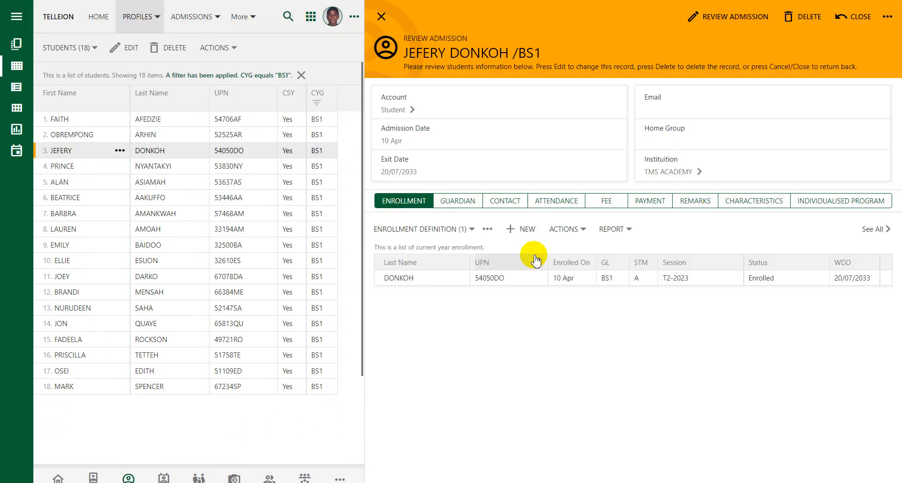
pyautogui.click(606, 205)
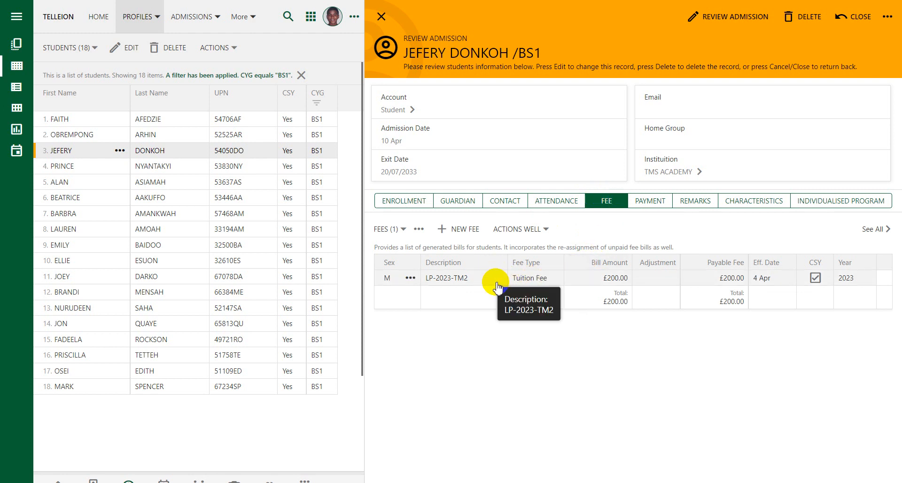
pyautogui.click(532, 281)
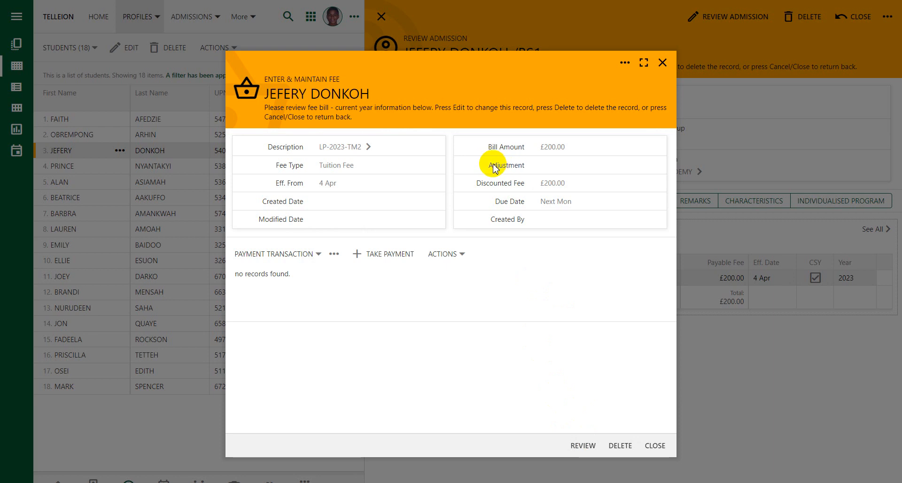
# - Enter a 50 adjustment on the LP-2023-TM2 bill, reducing the payable fee to £150.00, and submit
pyautogui.click(582, 444)
pyautogui.click(550, 170)
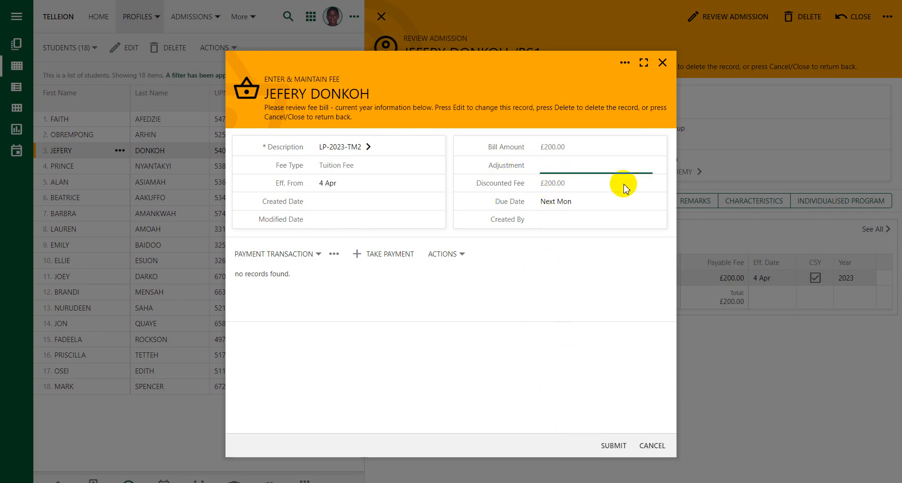
pyautogui.write('50')
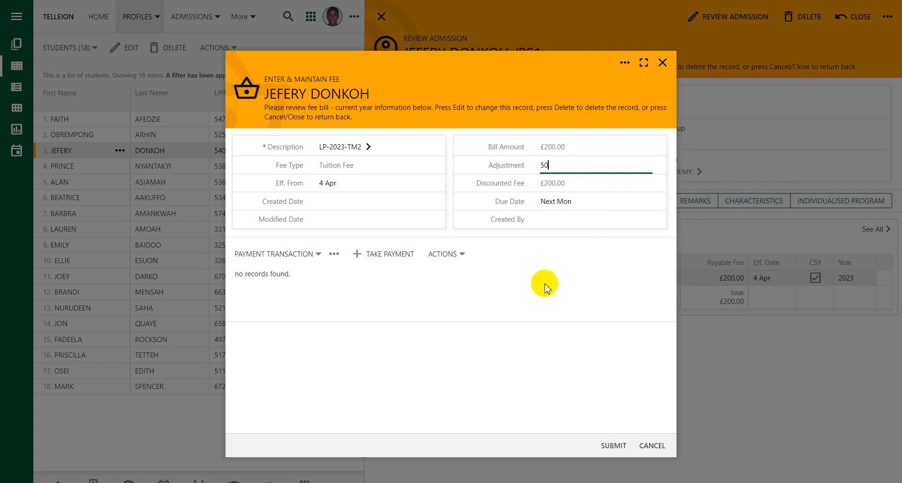
pyautogui.click(498, 332)
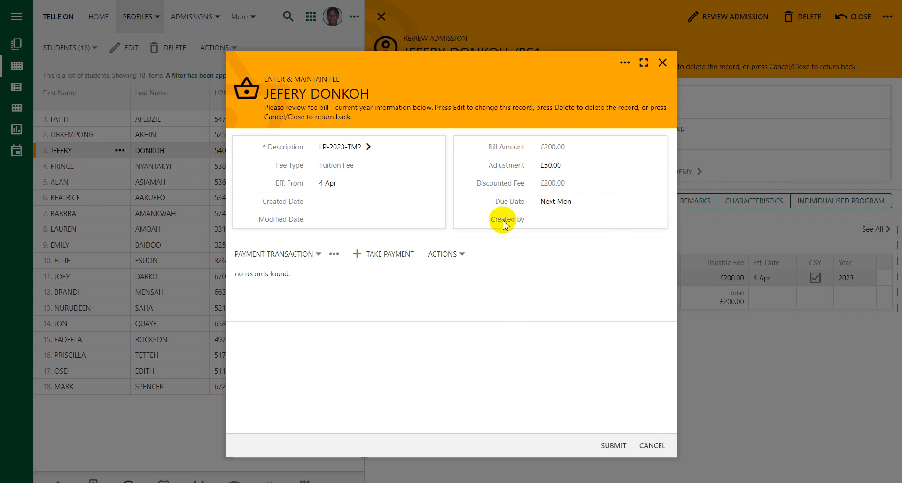
pyautogui.click(350, 201)
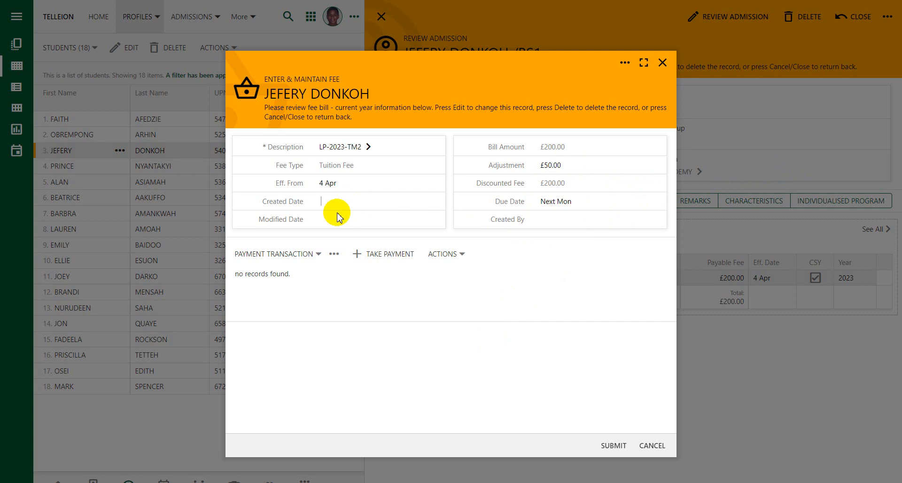
pyautogui.click(337, 217)
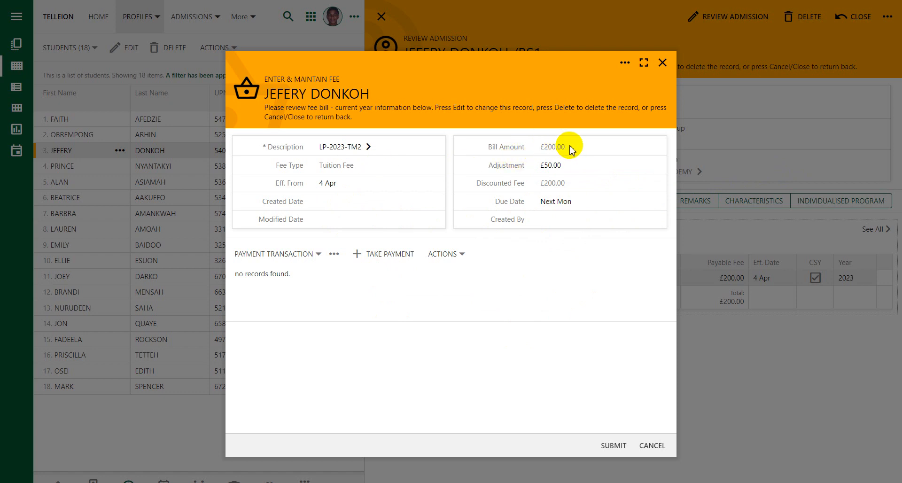
pyautogui.click(613, 446)
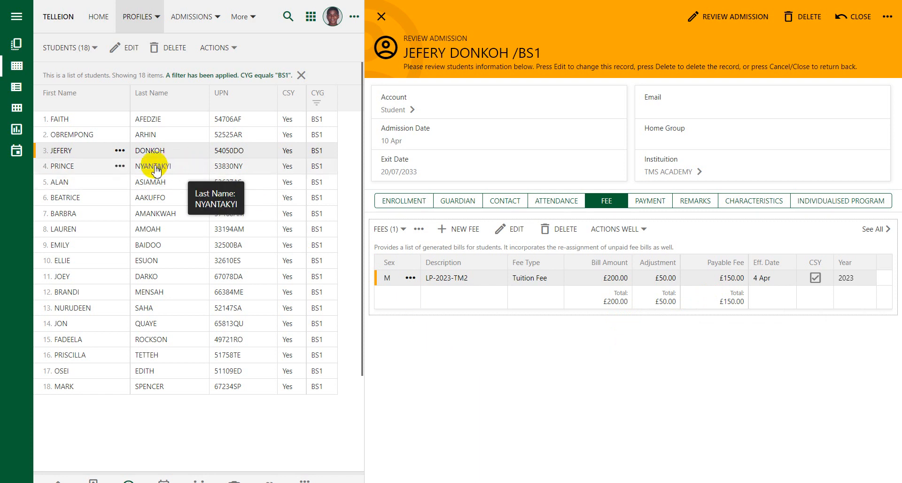
# - Open the second BS1 student's LP-2023-TM2 Tuition Fee bill from the FEE tab
pyautogui.click(88, 170)
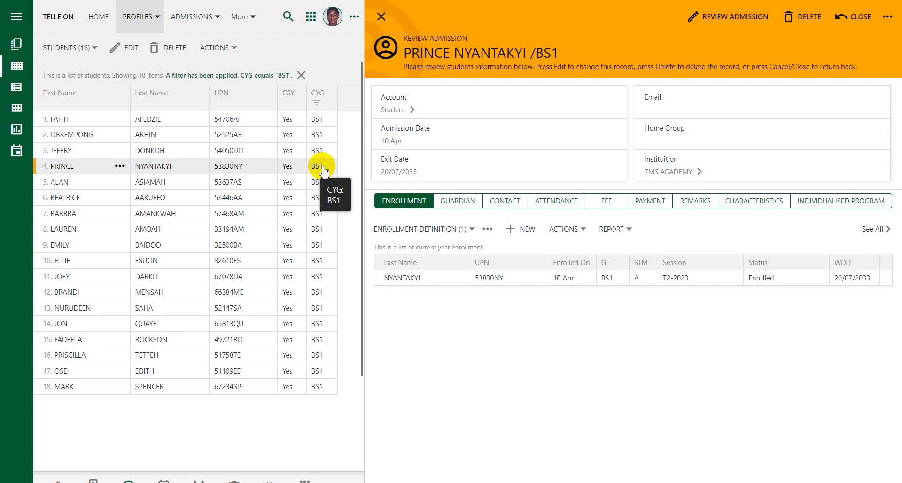
pyautogui.click(608, 202)
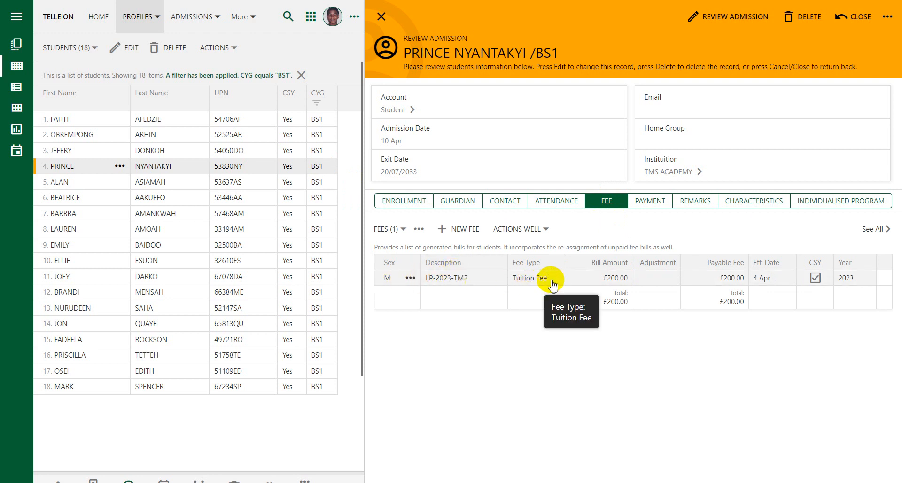
pyautogui.click(539, 278)
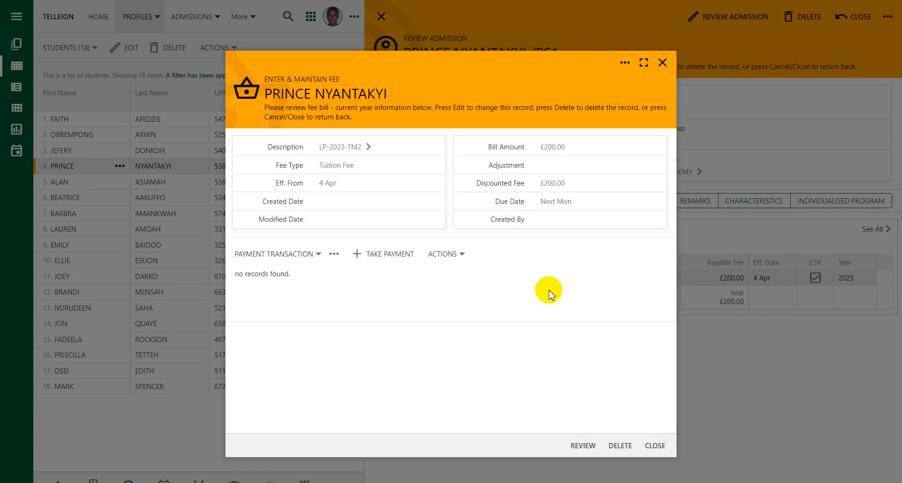
# - Enter a -30 adjustment on the bill, raising the payable fee to £230.00
pyautogui.click(583, 444)
pyautogui.click(567, 164)
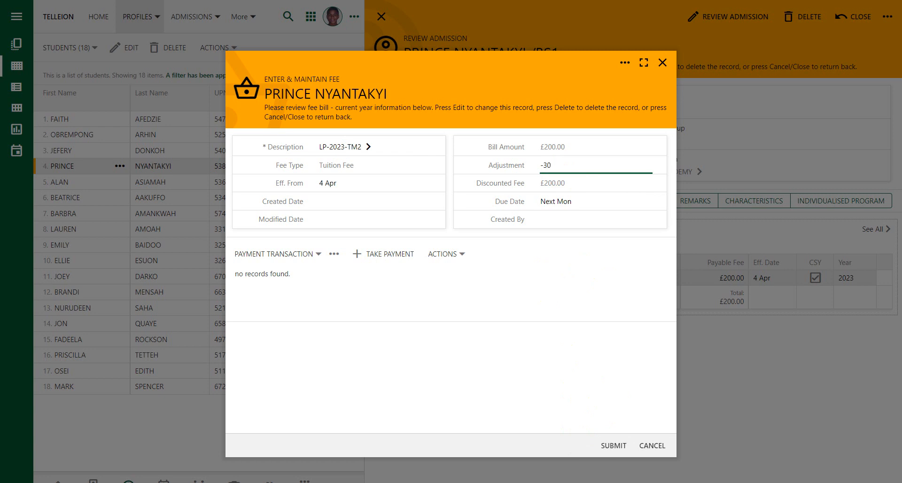
pyautogui.click(573, 364)
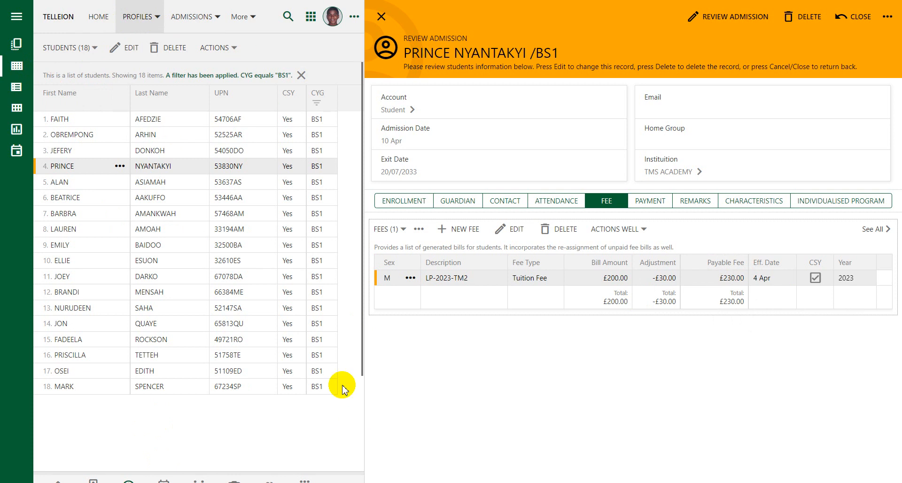
# - Go to the home page and view the report of itemised payments received
pyautogui.click(98, 16)
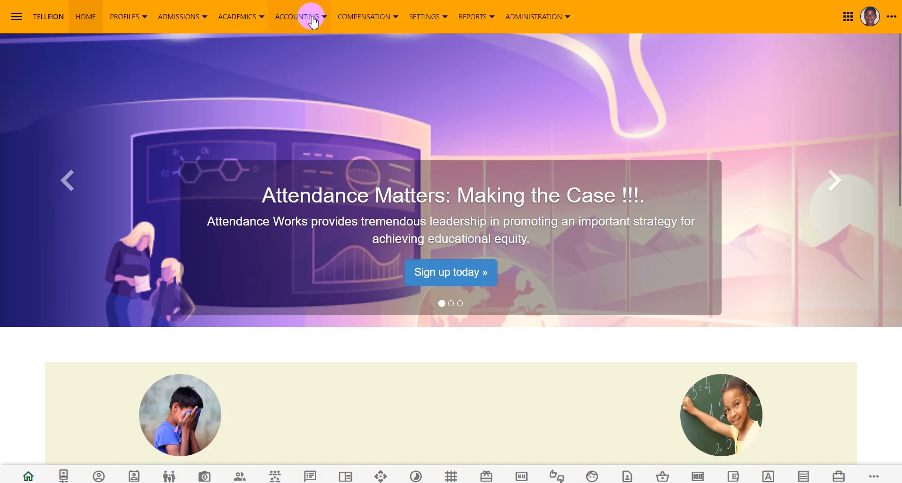
pyautogui.moveTo(305, 17)
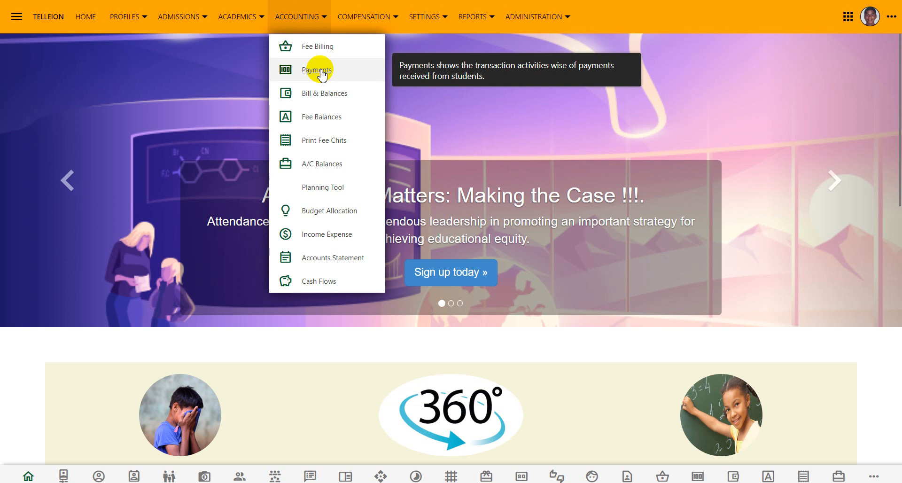
pyautogui.click(318, 71)
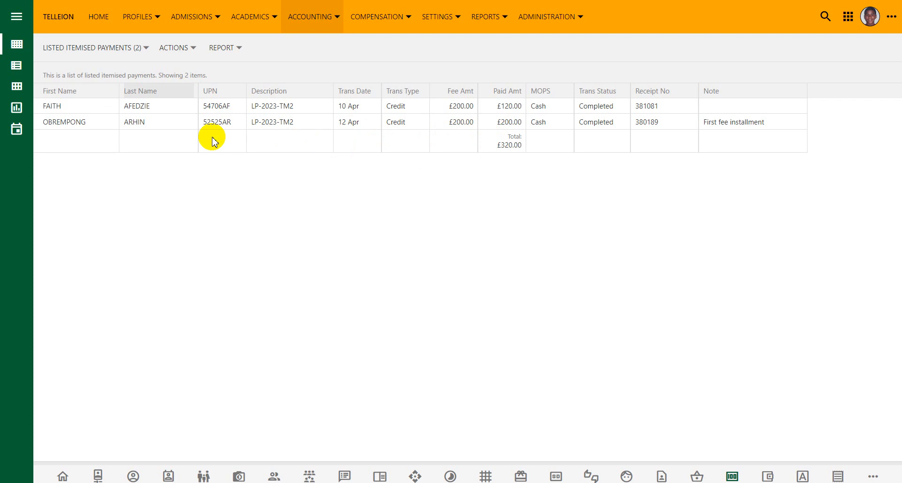
# - Open the Bills & Balances report showing £3,580.00 total debits against £320.00 paid
pyautogui.click(324, 18)
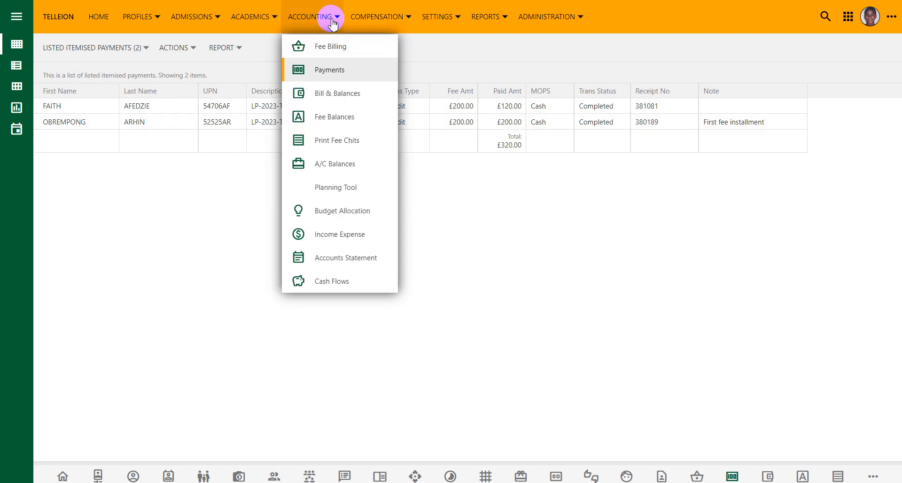
pyautogui.click(348, 106)
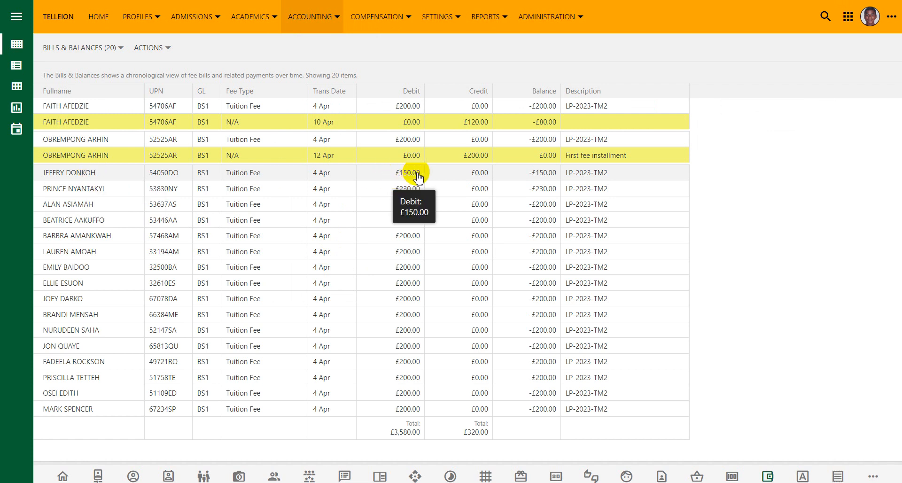
pyautogui.click(304, 18)
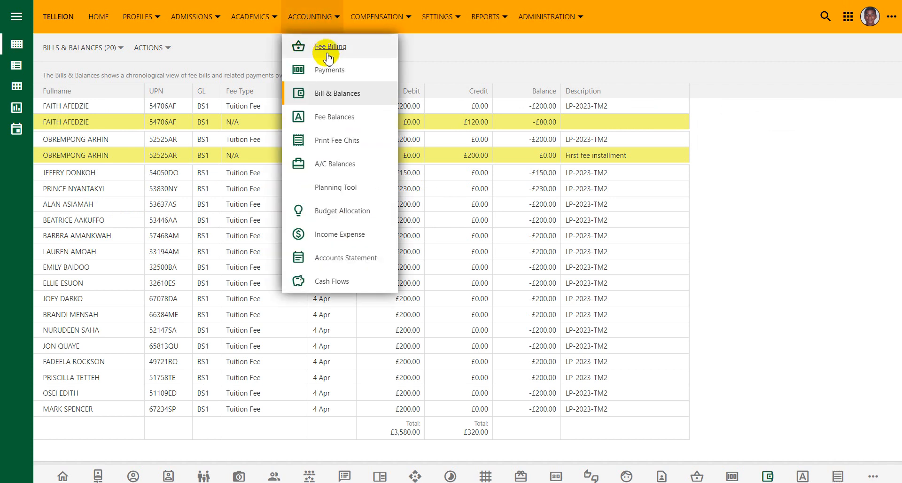
# - Open the £50.00-adjusted bill from the Fee Bill – Current Year list (£3,580.00 payable)
pyautogui.click(329, 49)
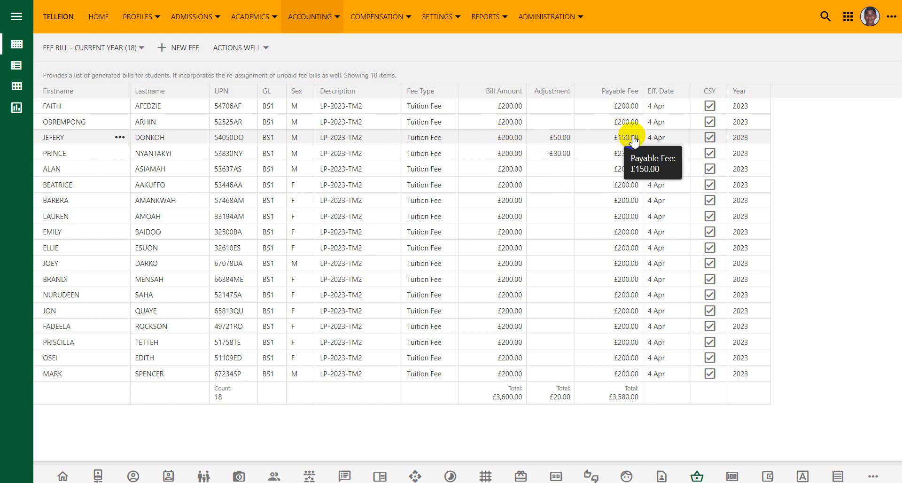
pyautogui.click(330, 23)
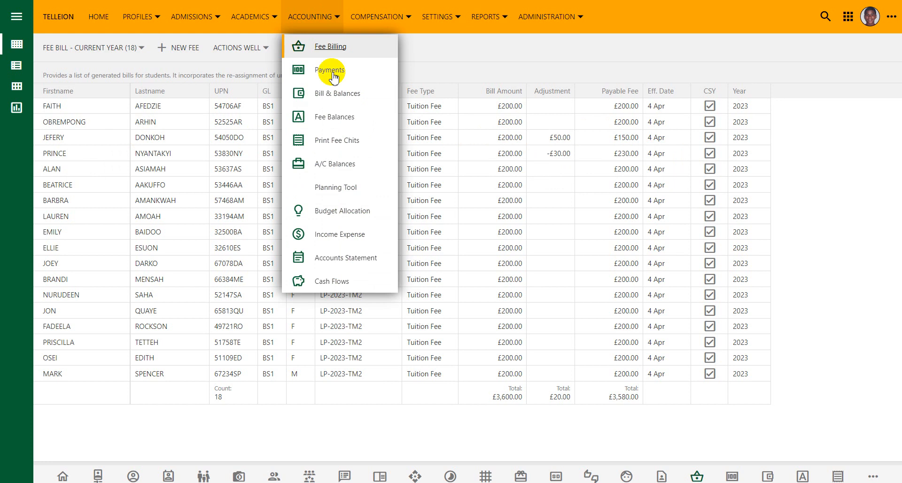
pyautogui.click(334, 94)
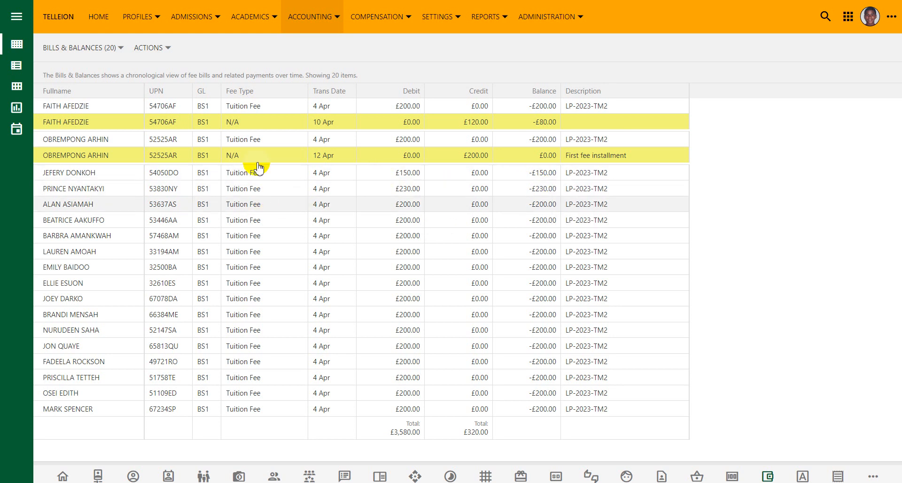
pyautogui.click(312, 16)
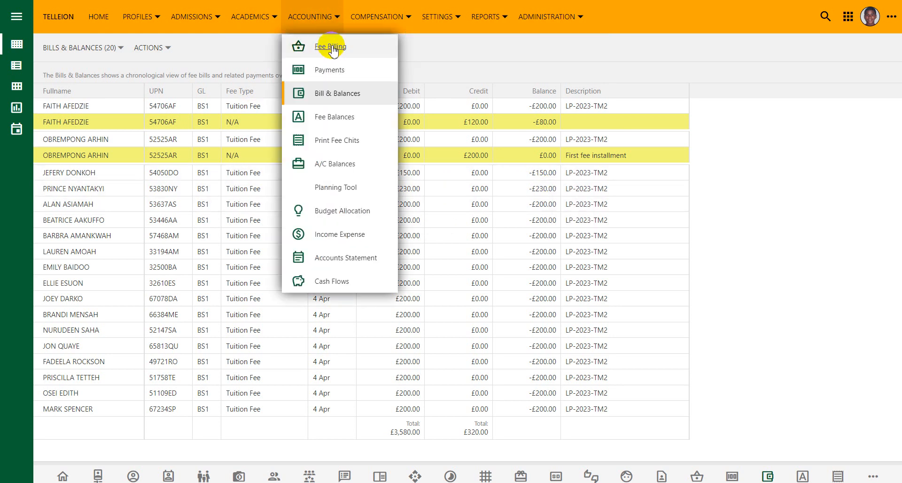
pyautogui.click(331, 47)
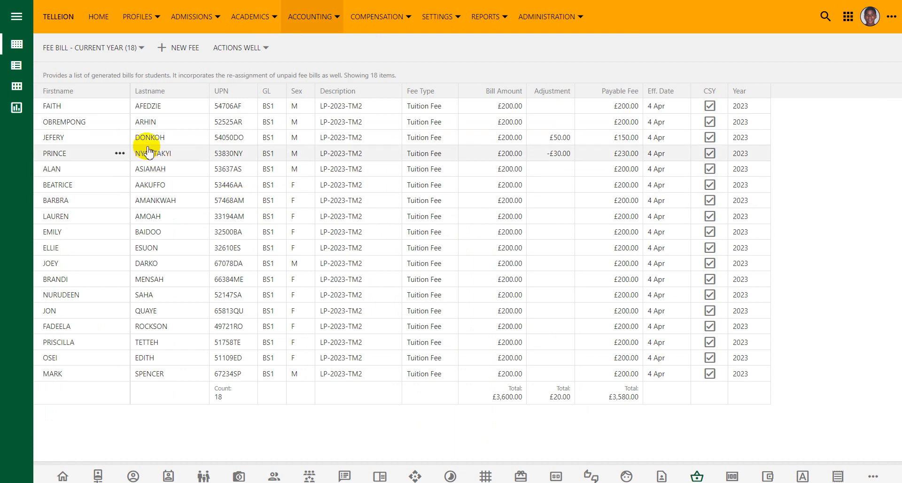
pyautogui.click(162, 137)
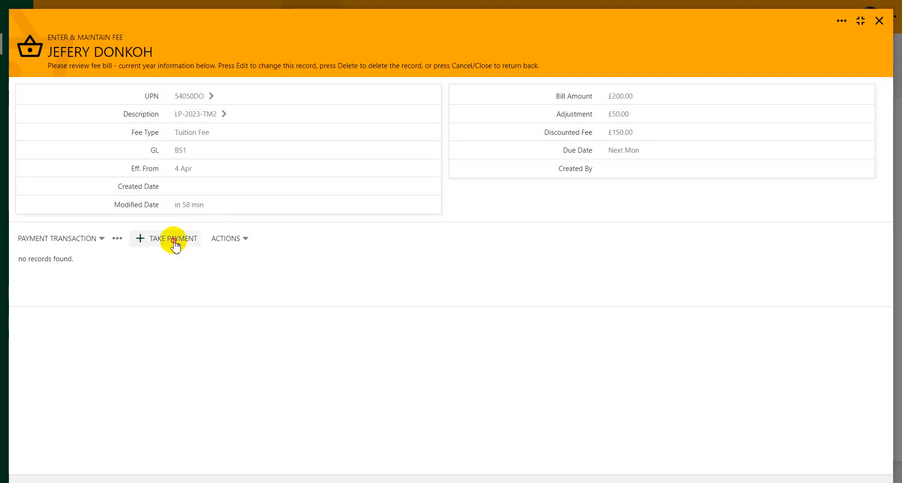
# - Enter a £100.00 Completed cash credit payment dated 15 May 2023
pyautogui.click(171, 239)
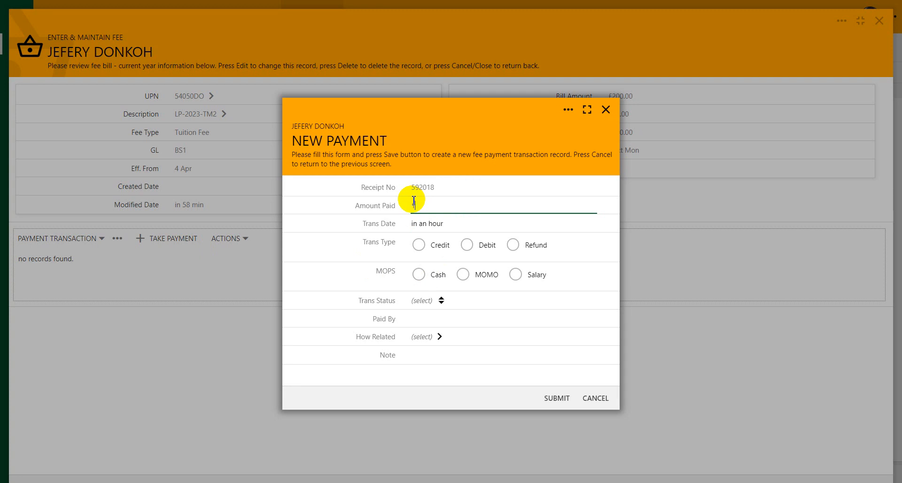
pyautogui.press('Tab')
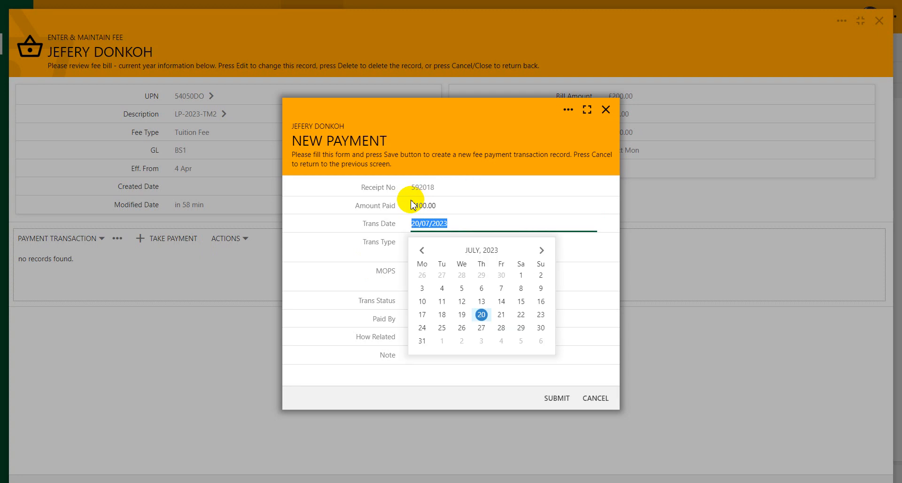
pyautogui.click(479, 252)
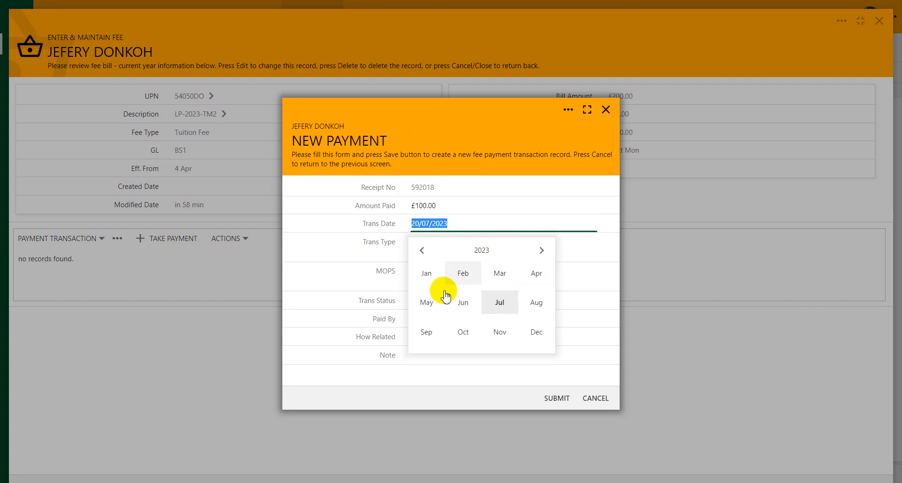
pyautogui.click(426, 301)
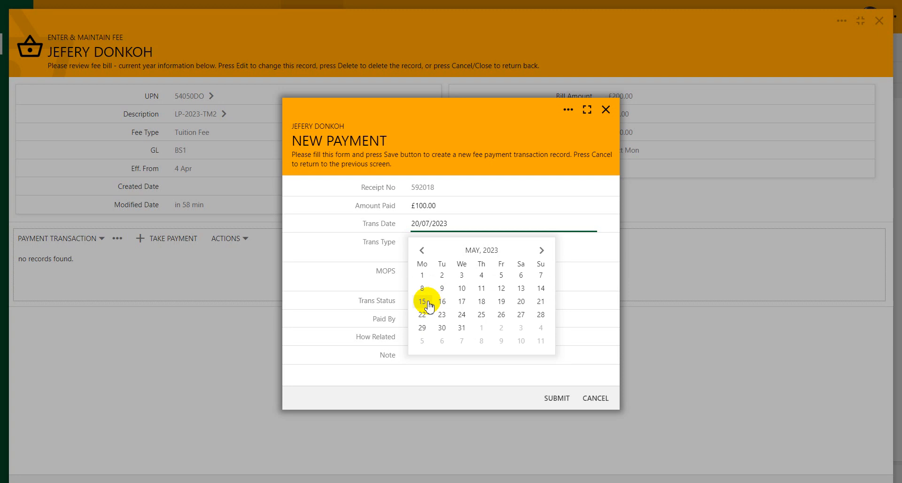
pyautogui.click(423, 299)
pyautogui.click(419, 246)
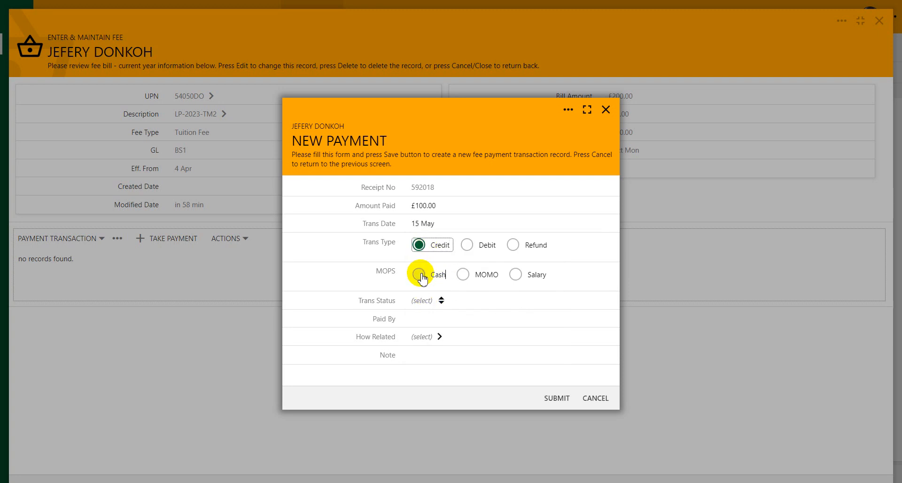
pyautogui.click(419, 275)
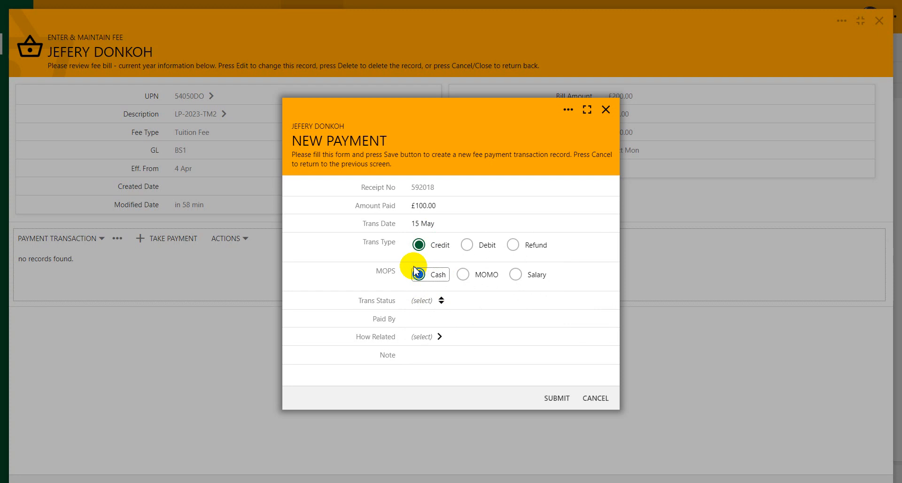
pyautogui.click(439, 304)
pyautogui.click(428, 330)
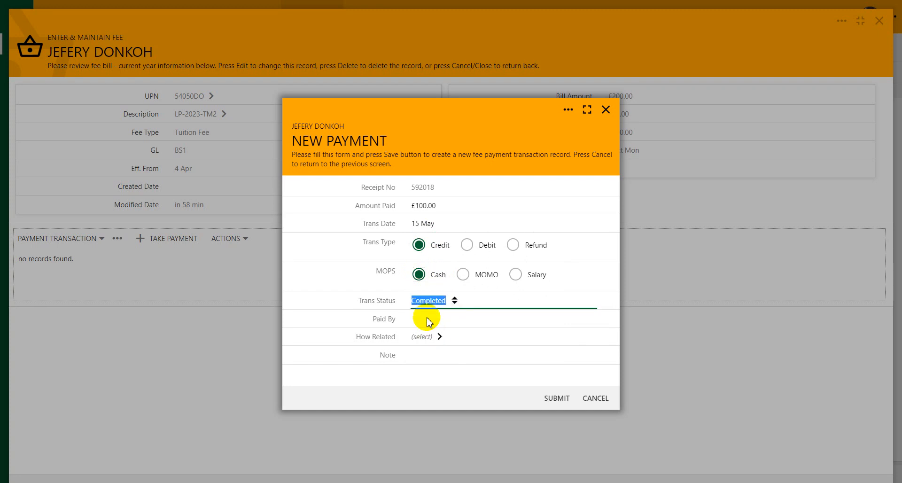
# - Record the payer as the student's father and submit the payment
pyautogui.click(436, 316)
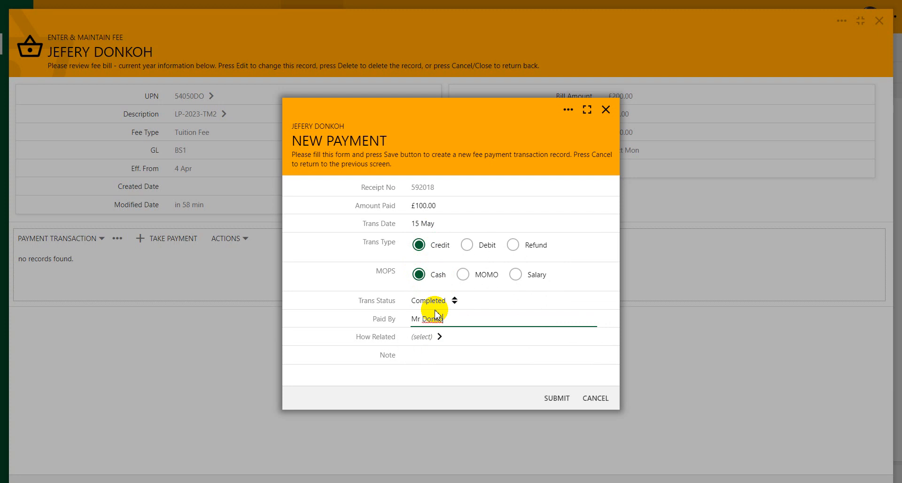
pyautogui.press('Tab')
pyautogui.write('f')
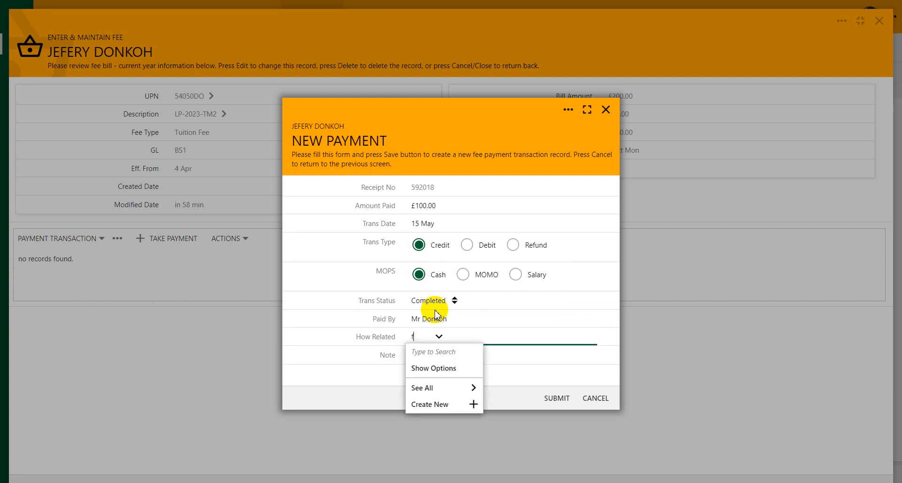
pyautogui.write('a')
pyautogui.press('Tab')
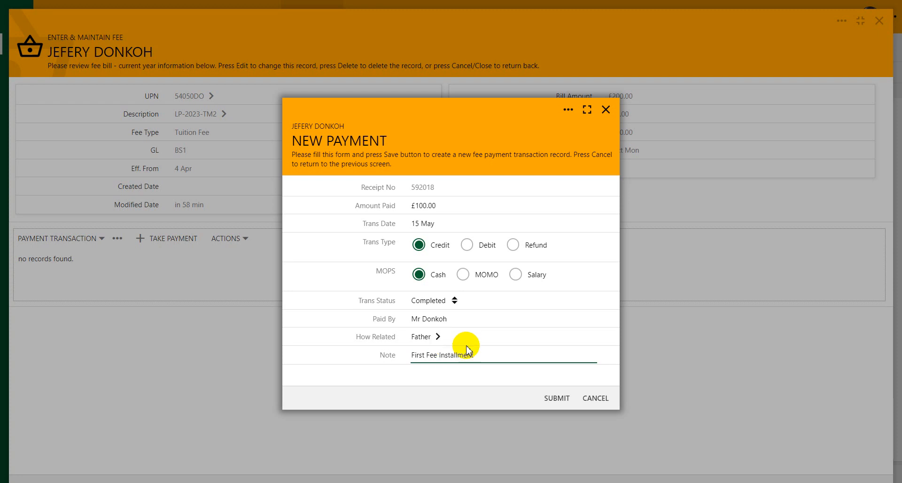
pyautogui.click(557, 400)
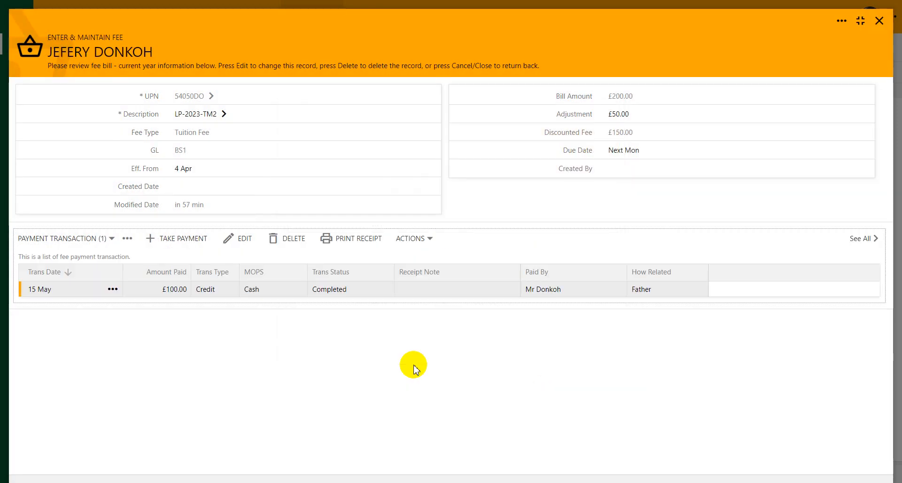
# - Submit and close the fee record, then open the other student's £230.00 adjusted bill
pyautogui.click(840, 21)
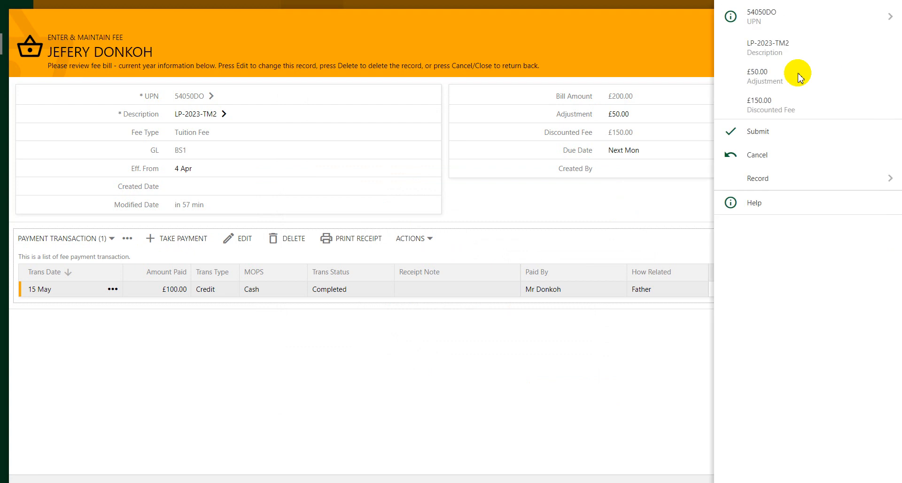
pyautogui.click(760, 132)
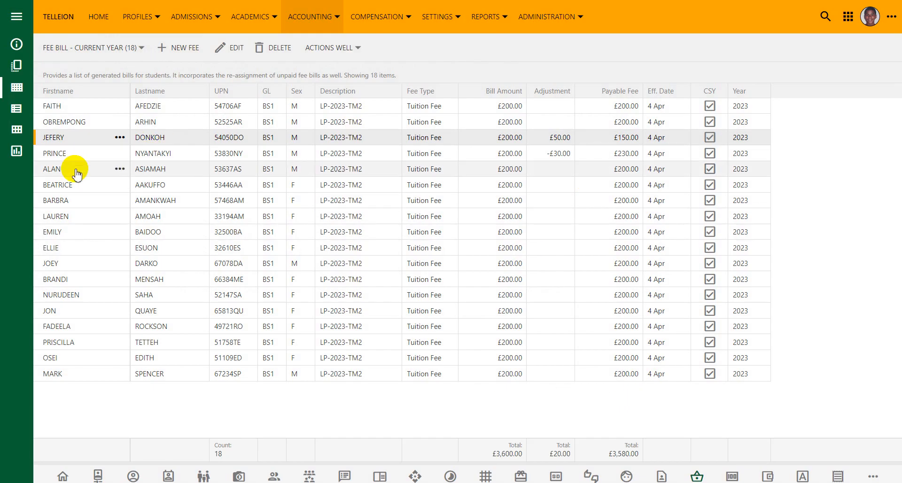
pyautogui.click(158, 157)
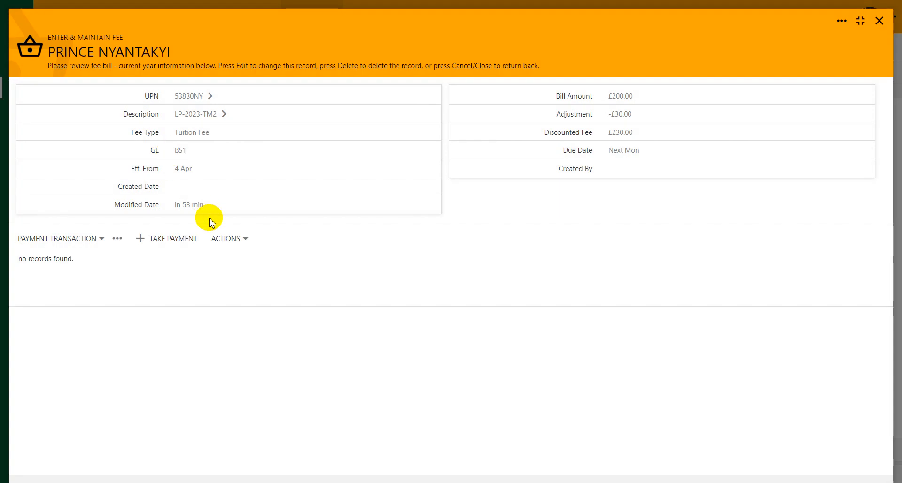
# - Enter a £180 Completed cash credit payment dated 17 May 2023
pyautogui.click(175, 240)
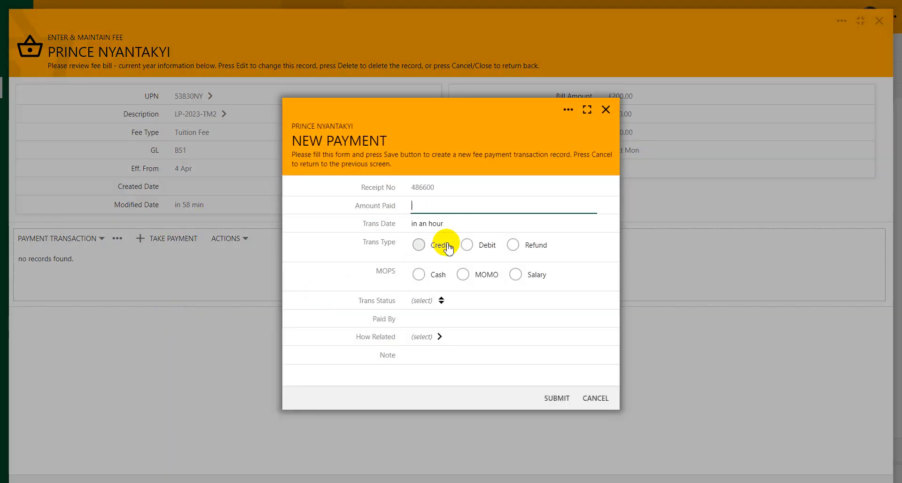
pyautogui.write('180')
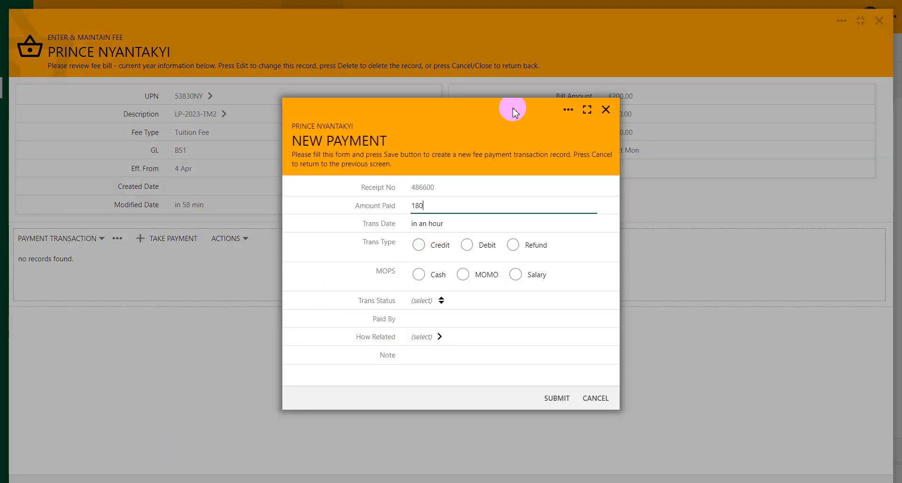
pyautogui.click(435, 225)
pyautogui.click(483, 252)
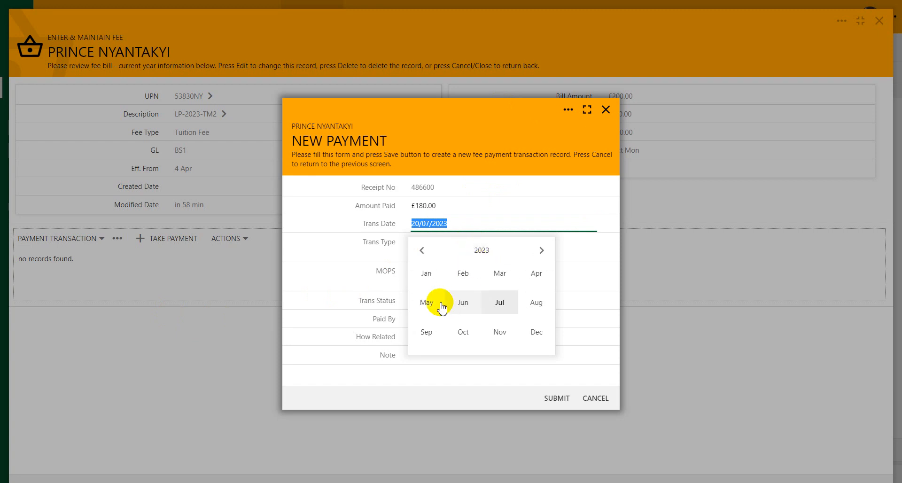
pyautogui.click(437, 305)
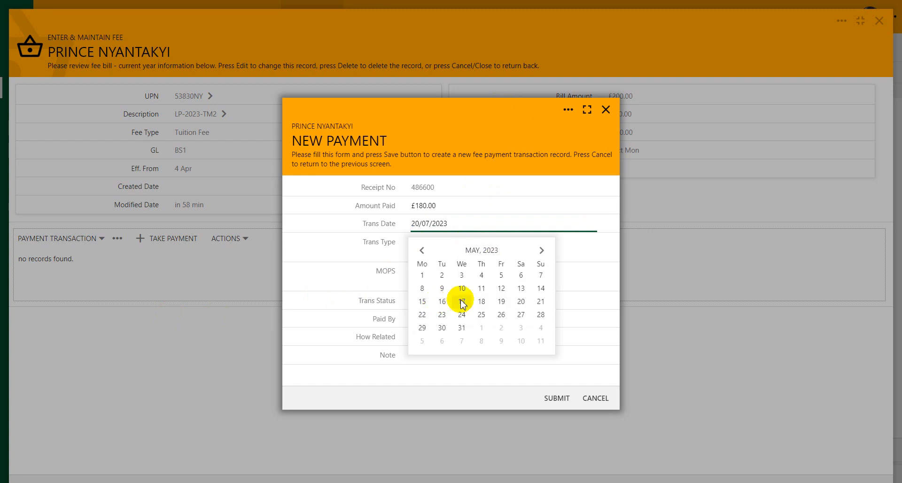
pyautogui.click(461, 301)
pyautogui.click(419, 245)
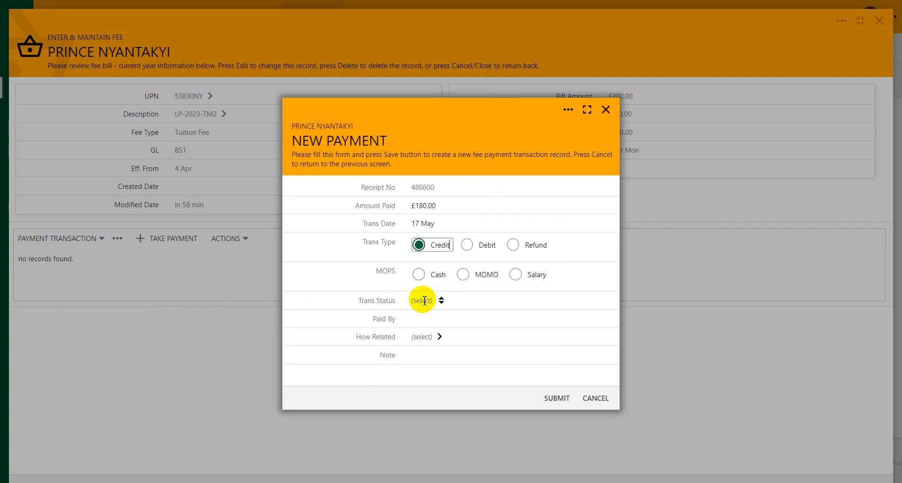
pyautogui.click(418, 274)
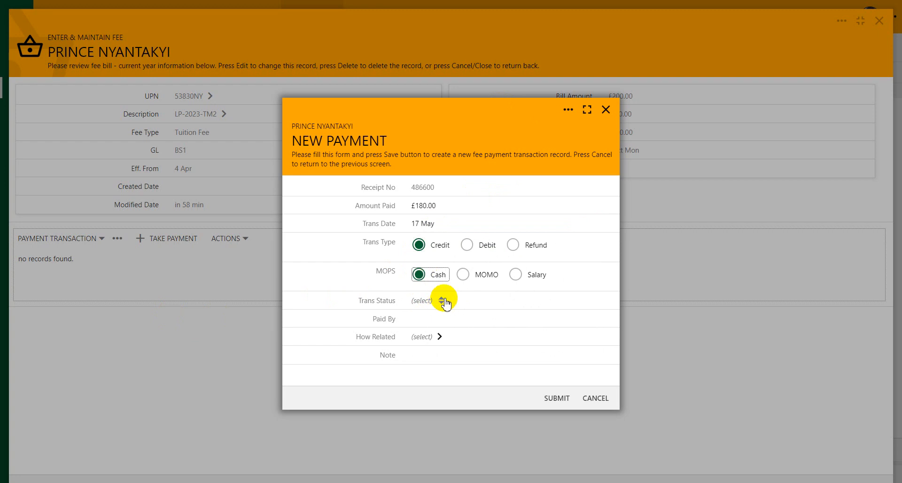
pyautogui.click(441, 301)
pyautogui.click(429, 328)
# - Enter the payer's name, set relationship to Grand Father, add the First Fee Installment note, and save
pyautogui.click(465, 322)
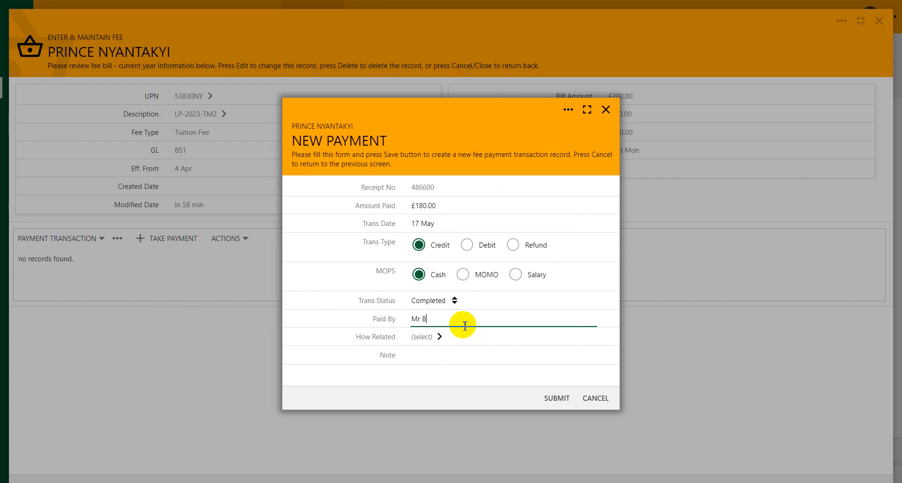
pyautogui.write('Mr Bonsu')
pyautogui.press('Tab')
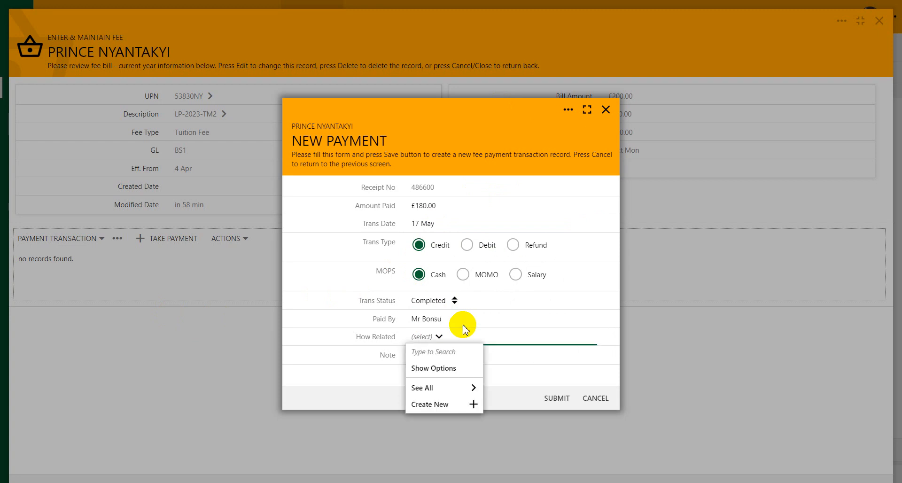
pyautogui.press('Down')
pyautogui.press('Return')
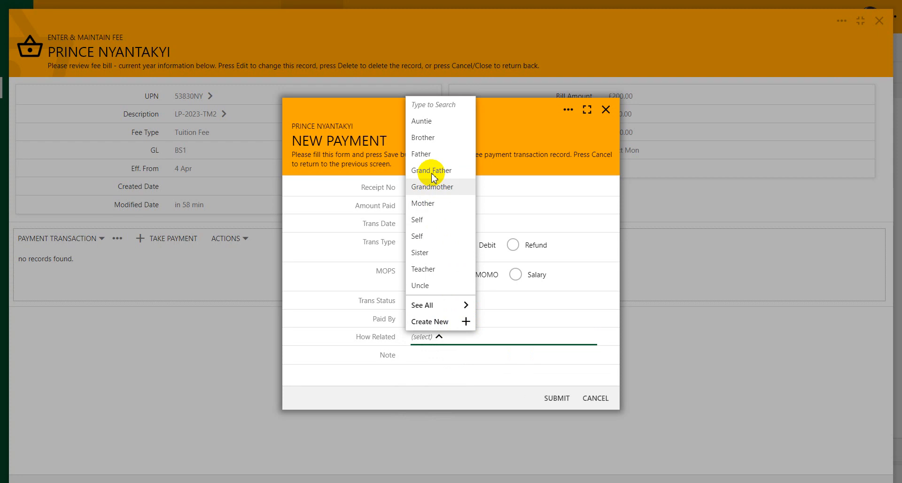
pyautogui.click(429, 171)
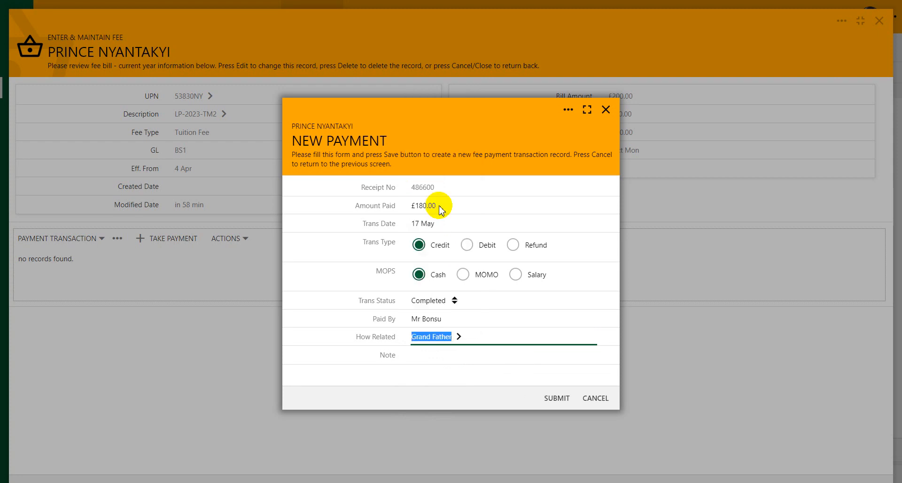
pyautogui.click(459, 357)
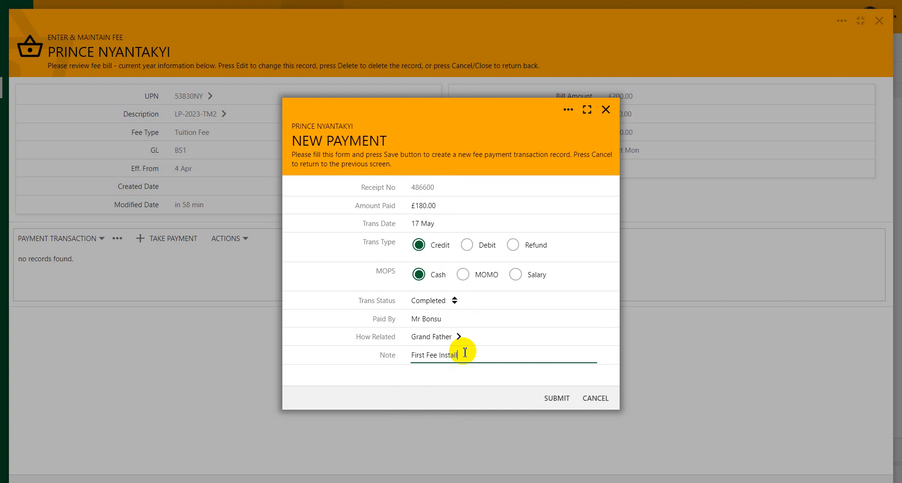
pyautogui.click(550, 397)
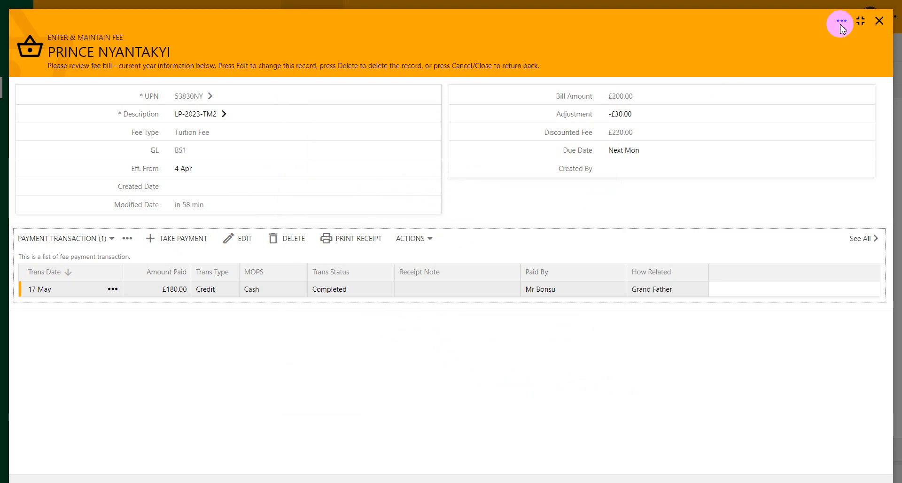
pyautogui.click(841, 22)
# - Submit the fee record and view the Payments list: four cash payments totalling £600.00
pyautogui.click(757, 129)
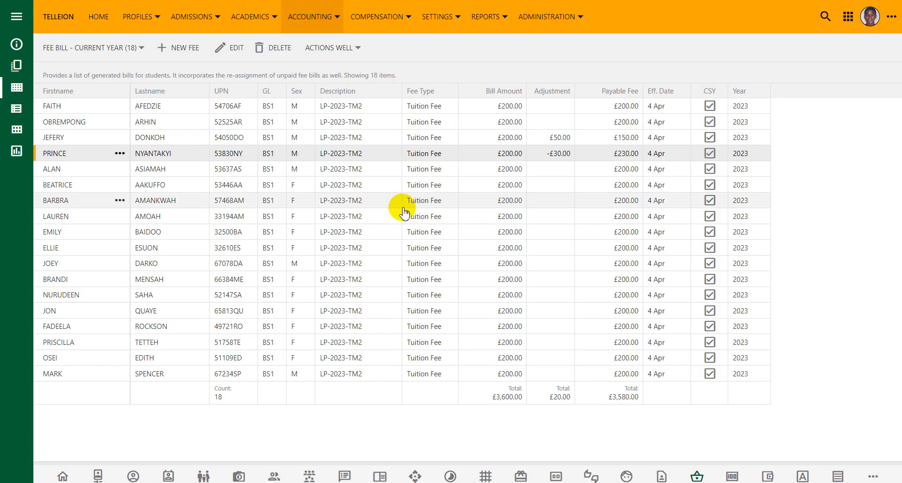
pyautogui.click(301, 18)
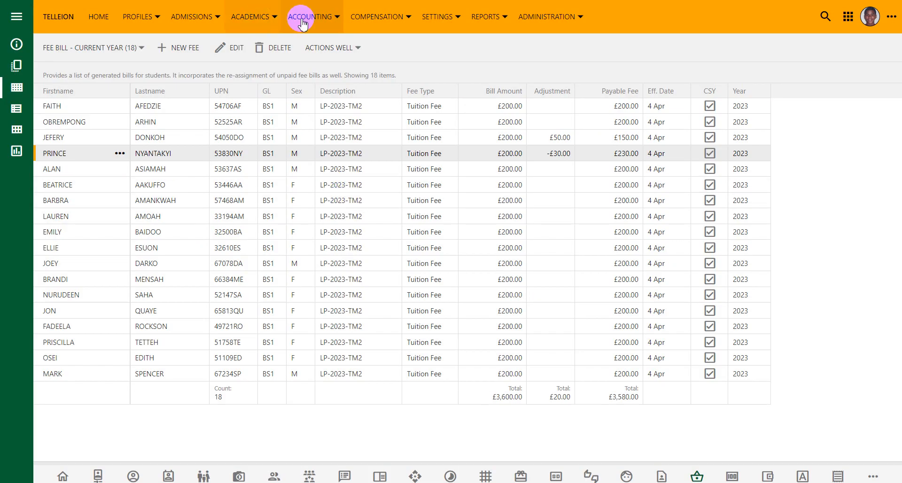
pyautogui.click(328, 68)
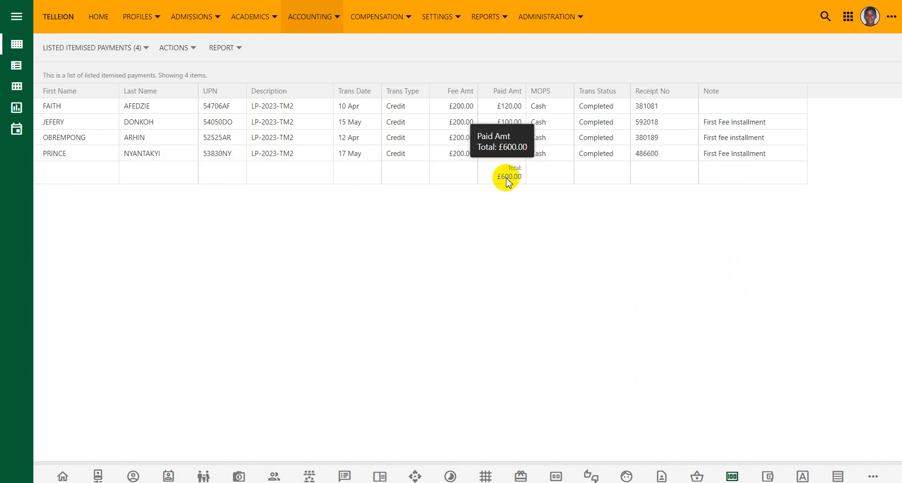
pyautogui.click(324, 15)
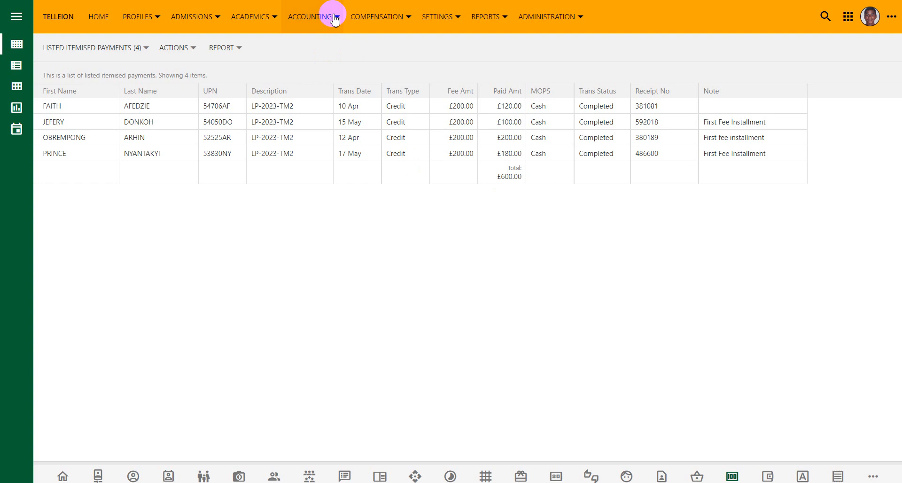
# - Review the Bills & Balances report showing the new £100.00 and £180.00 credits, £600.00 total
pyautogui.click(333, 99)
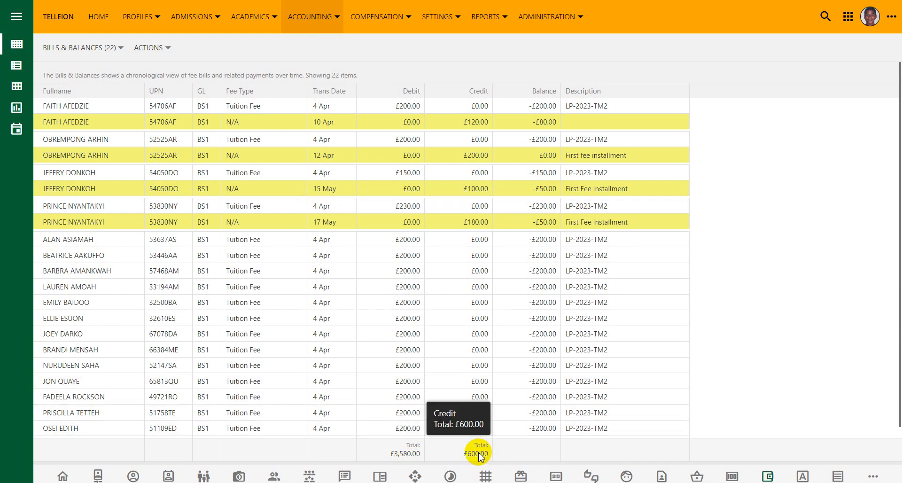
pyautogui.click(322, 18)
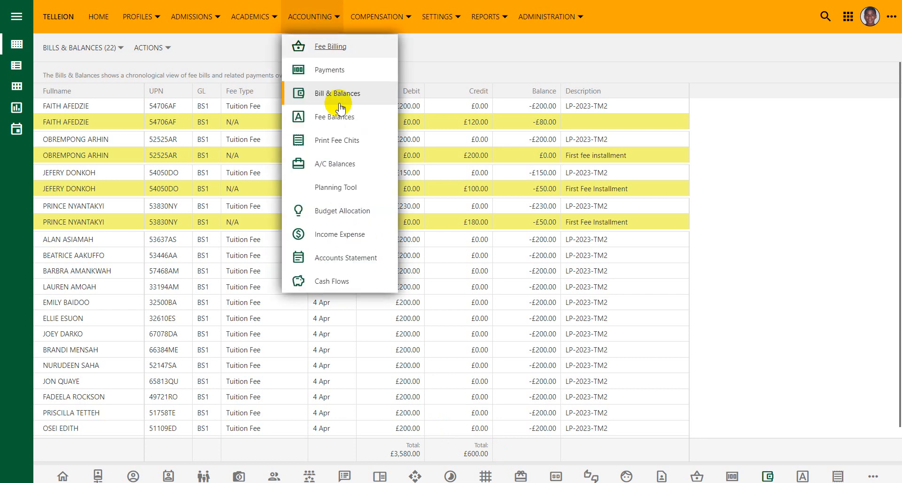
# - Show the full A/C Balances table: £3,580.00 billed, £600.00 paid, -£2,980.00 outstanding
pyautogui.click(331, 165)
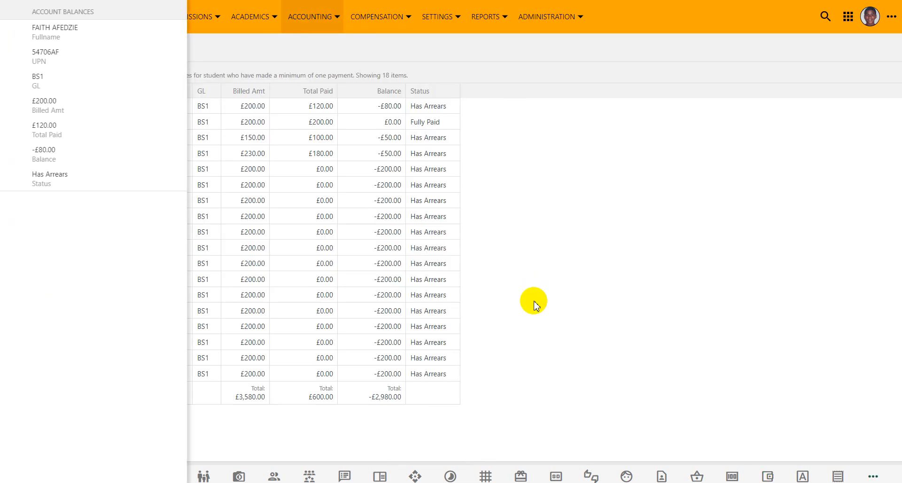
pyautogui.click(530, 325)
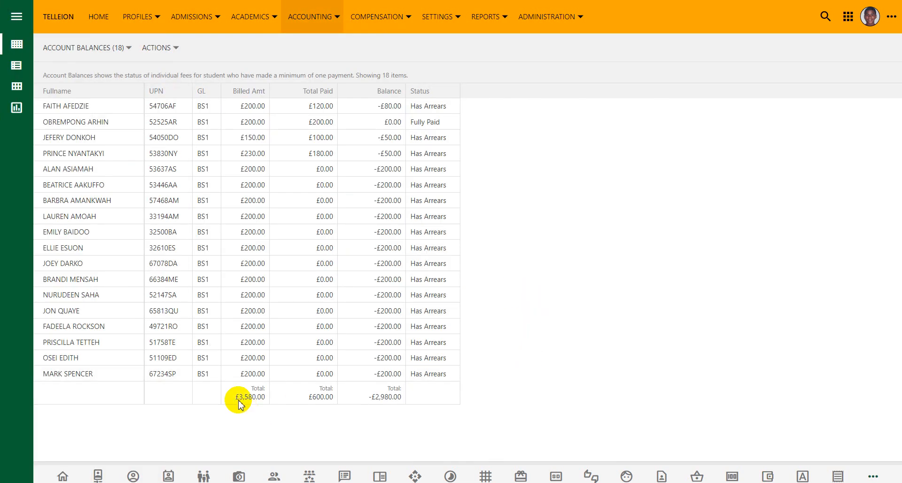